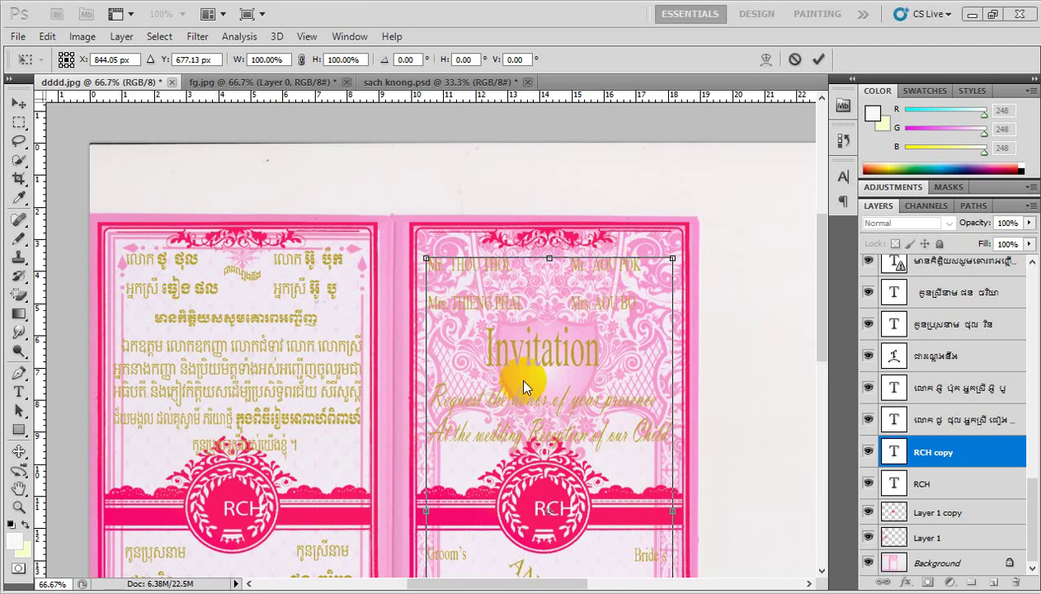
Squash the English details text to about 97.6% height so Thank you! clears the bottom ornament.
scroll(523, 385, "down", 2)
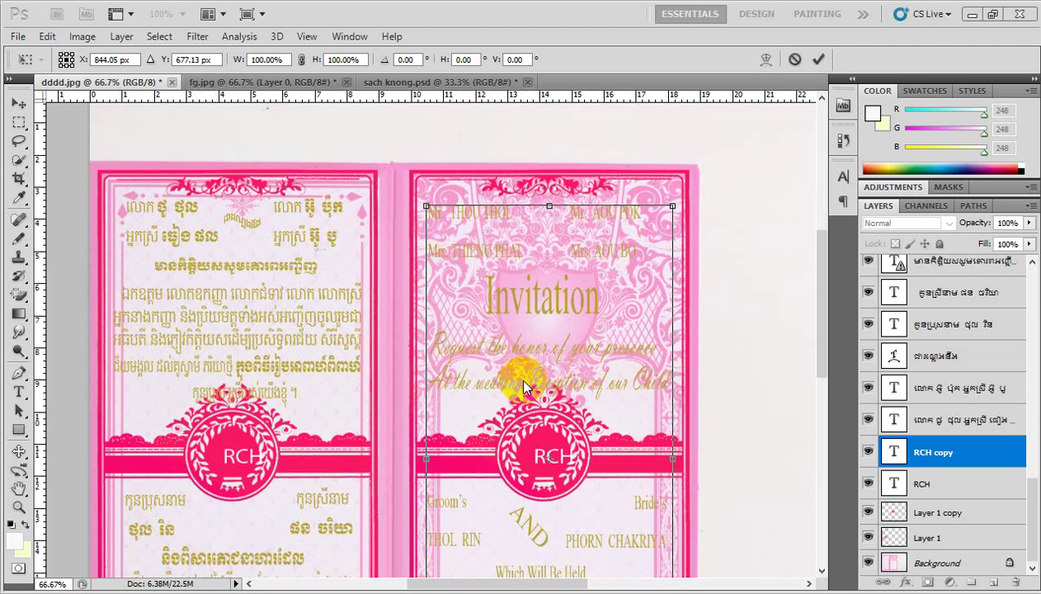
scroll(521, 384, "down", 2)
scroll(521, 385, "down", 3)
scroll(521, 384, "down", 2)
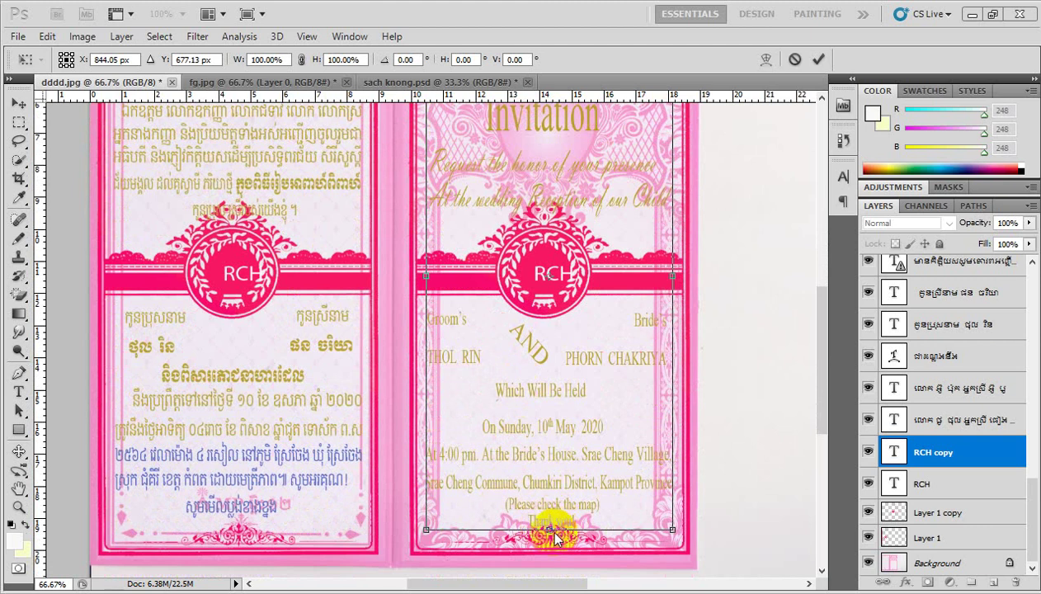
left_click(581, 480, "ctrl")
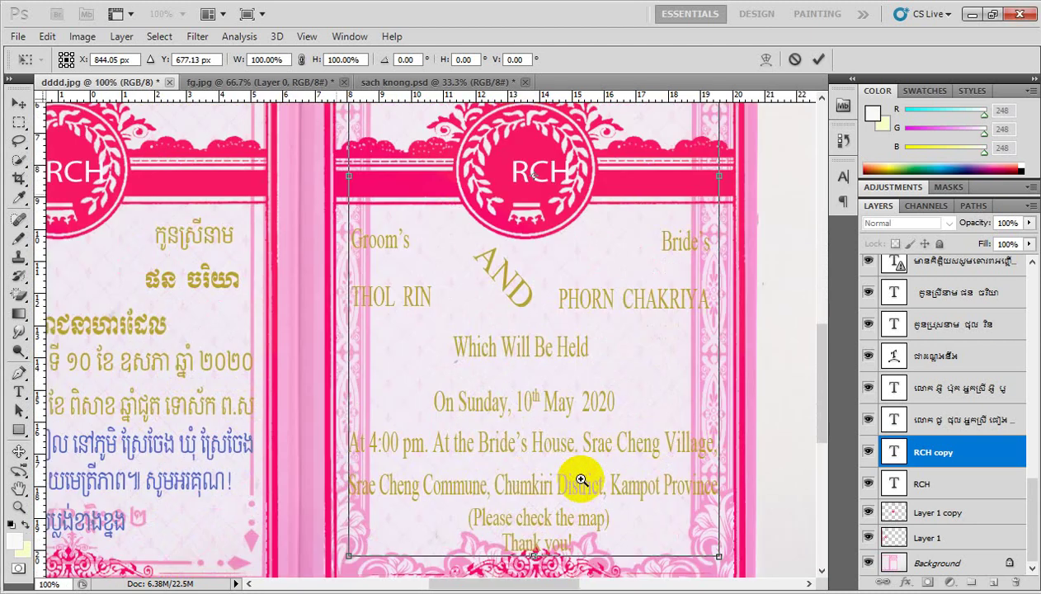
left_click(581, 481, "ctrl")
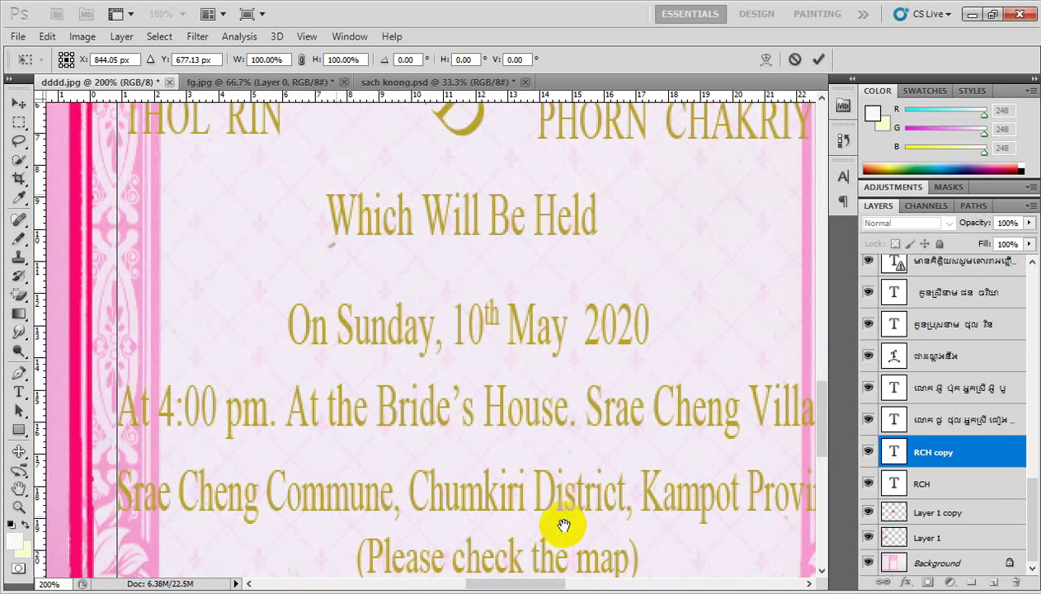
left_click_drag(539, 538, 543, 398)
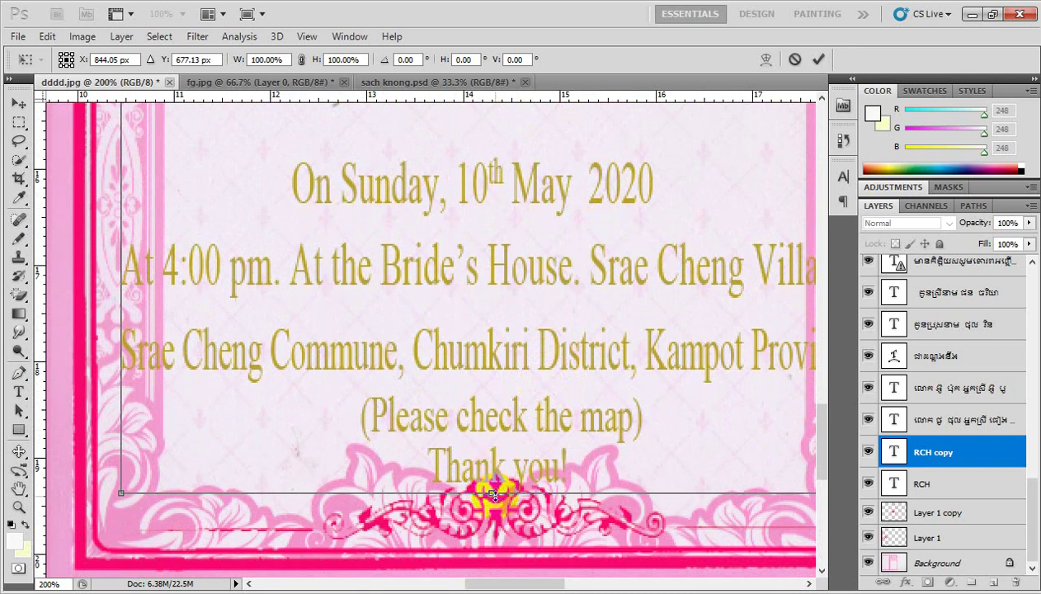
left_click_drag(495, 493, 492, 460)
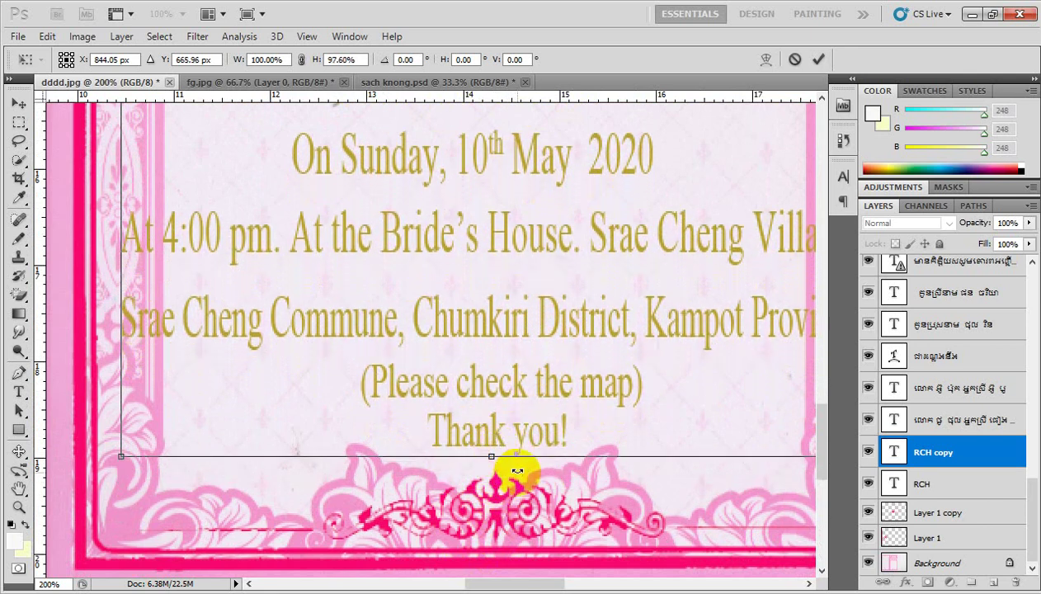
left_click(518, 473, "alt")
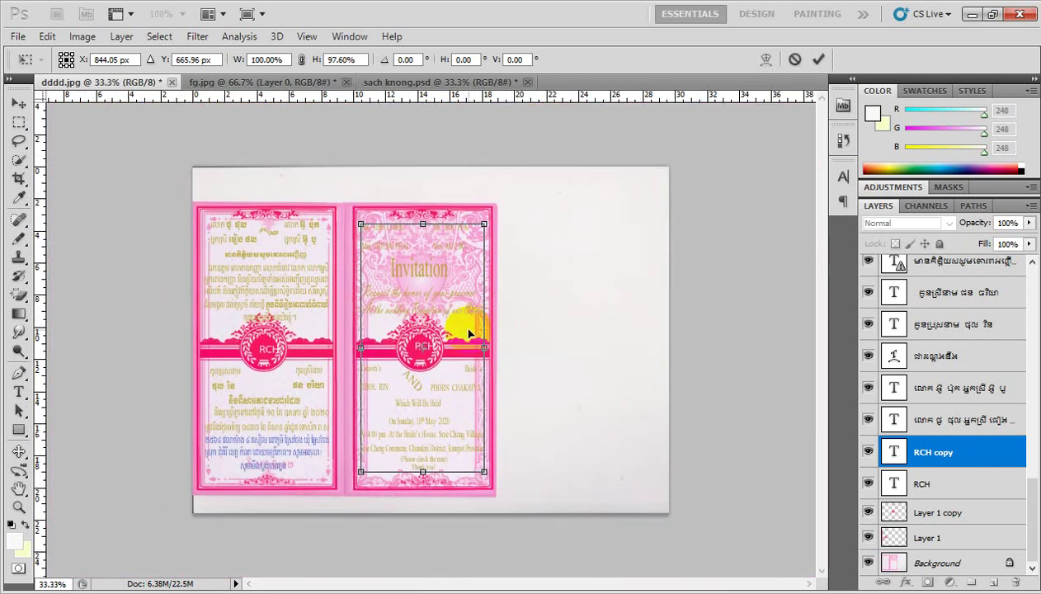
Commit the Free Transform on the English text block.
key("Return")
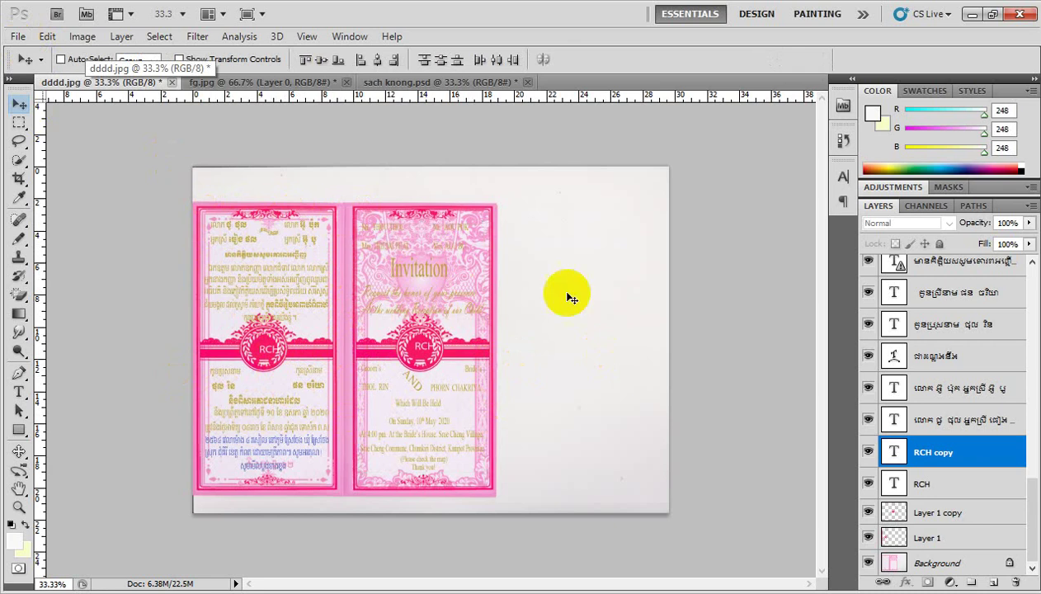
Save the invitation as 'Sach knong' in the MP folder on the Desktop.
left_click(24, 41)
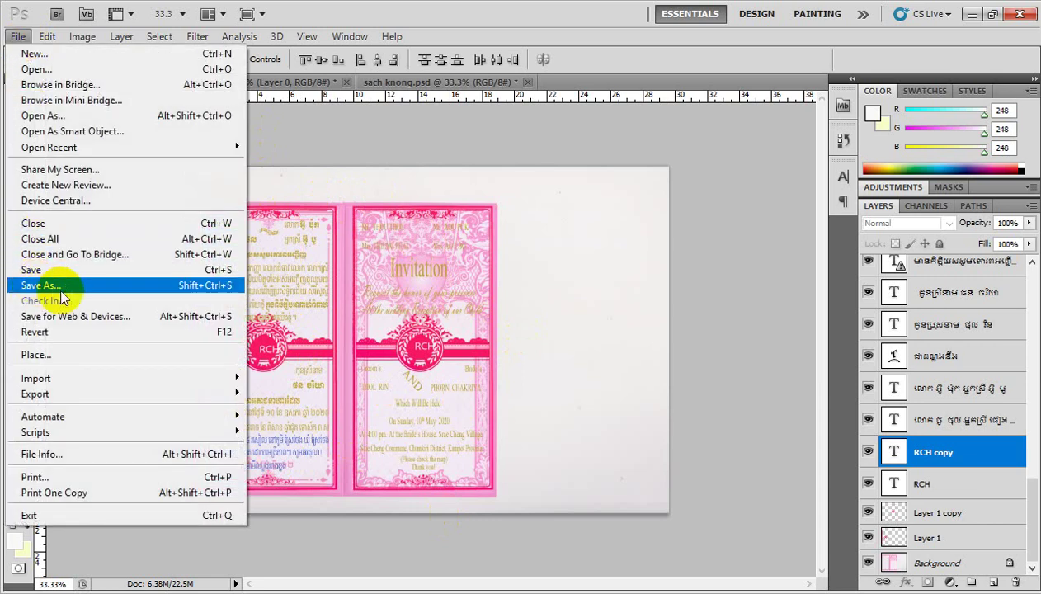
left_click(85, 283)
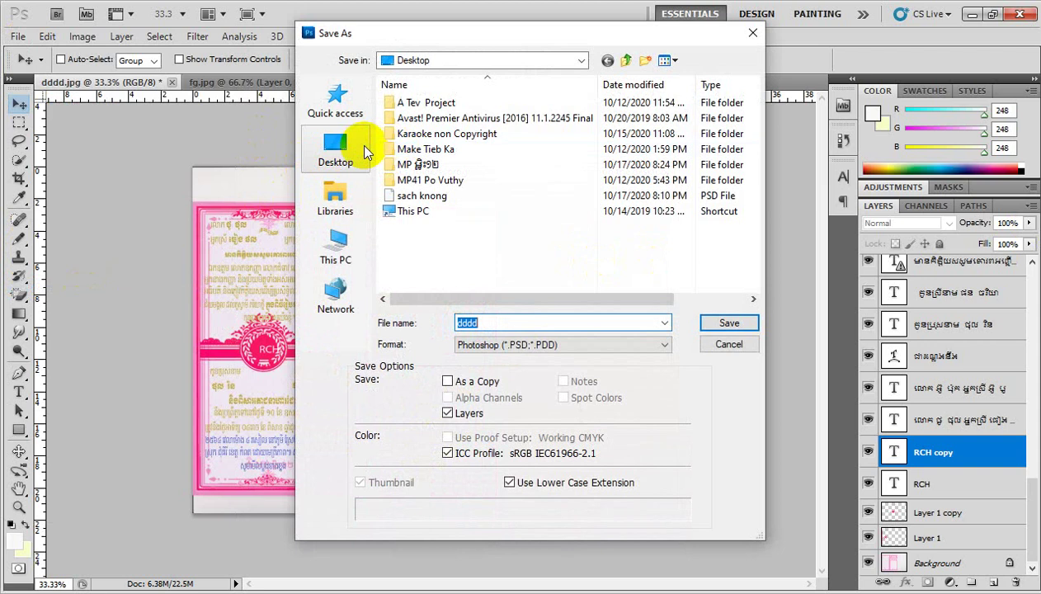
left_click(330, 146)
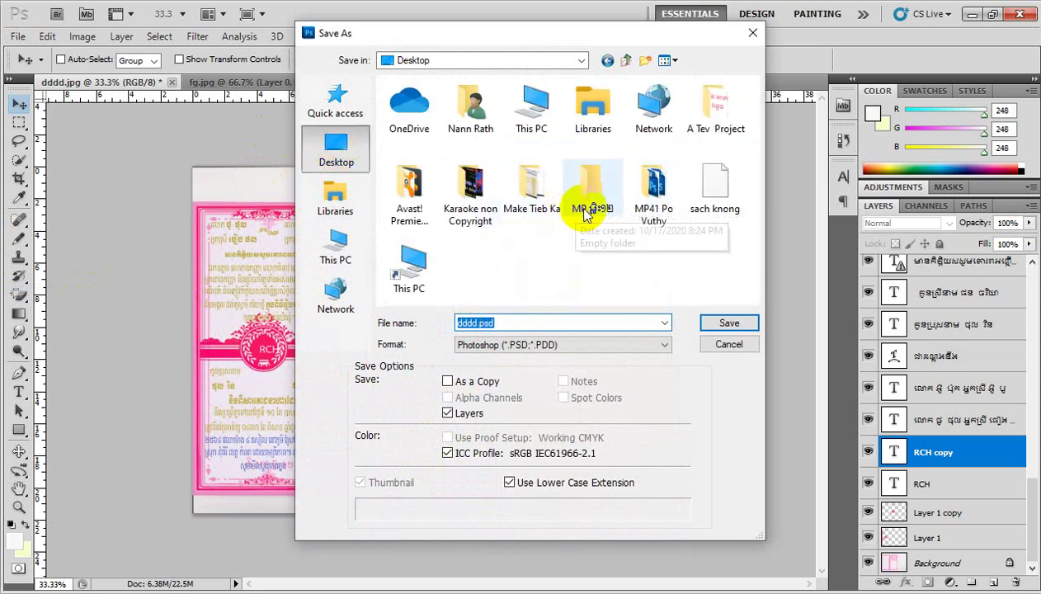
double_click(594, 196)
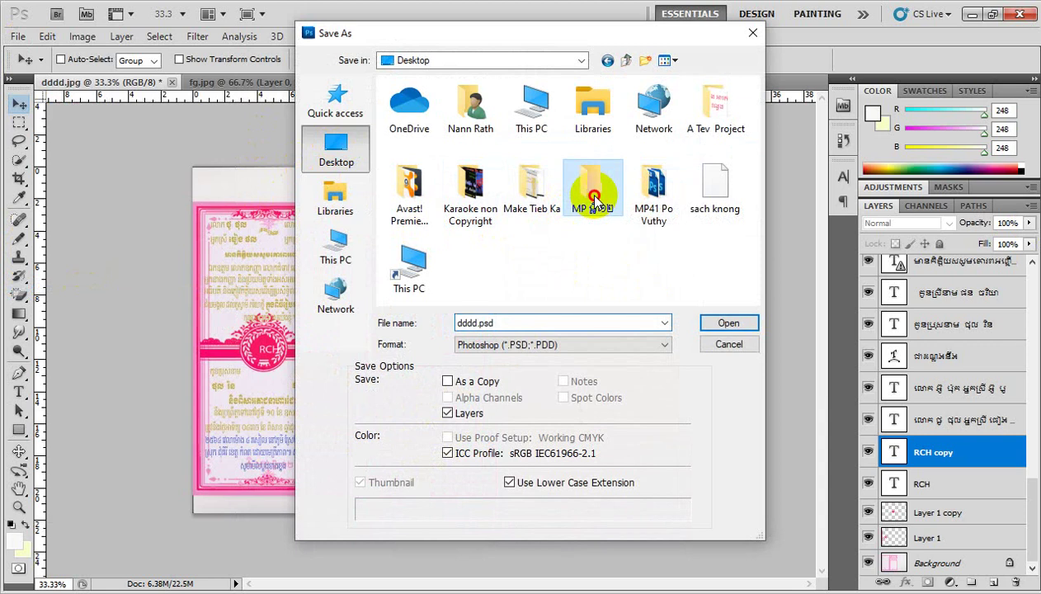
double_click(501, 323)
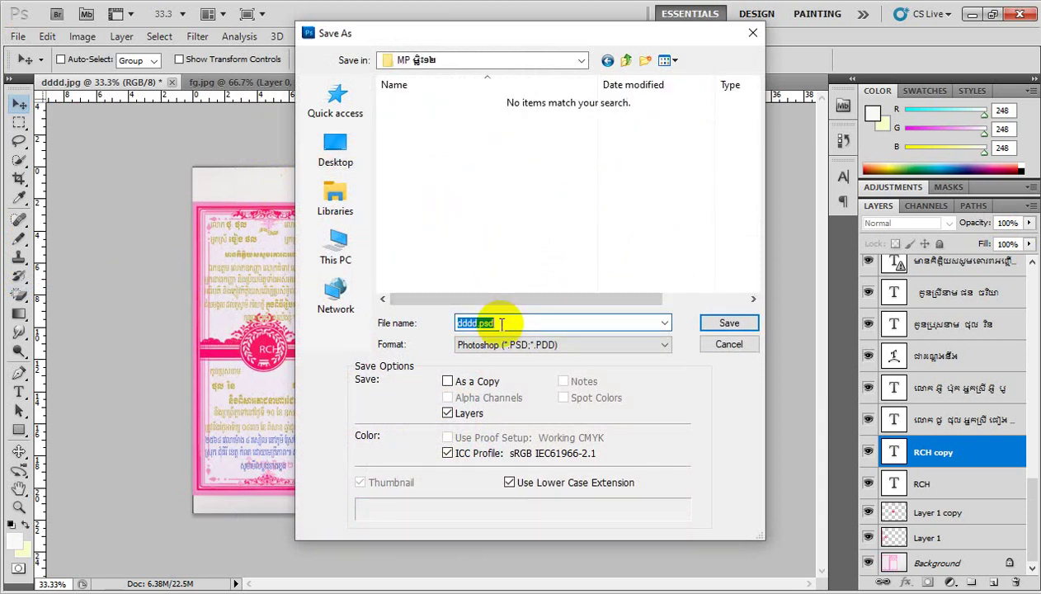
type("Sach")
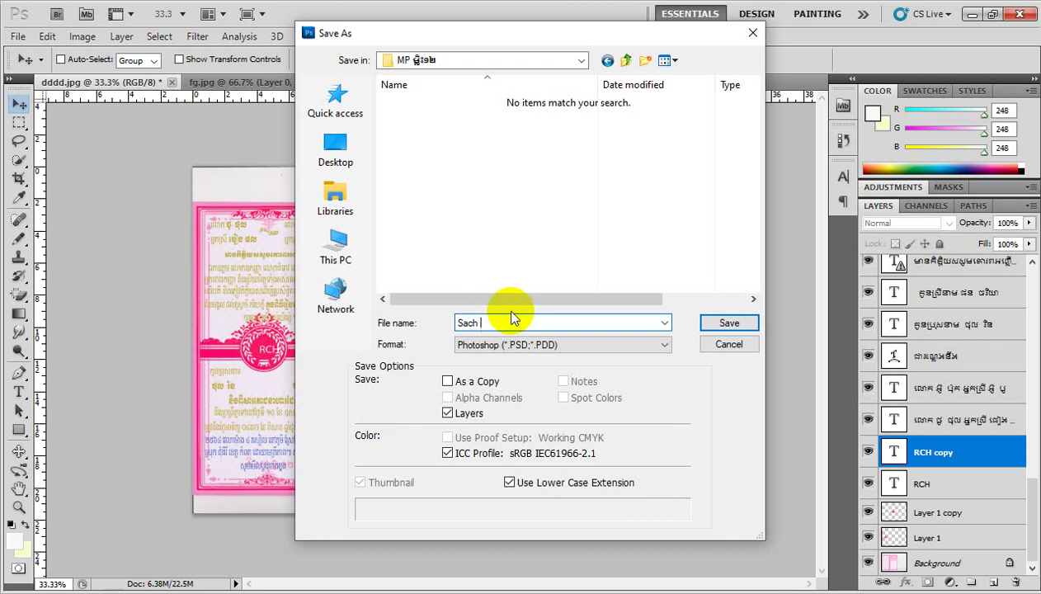
type("knong")
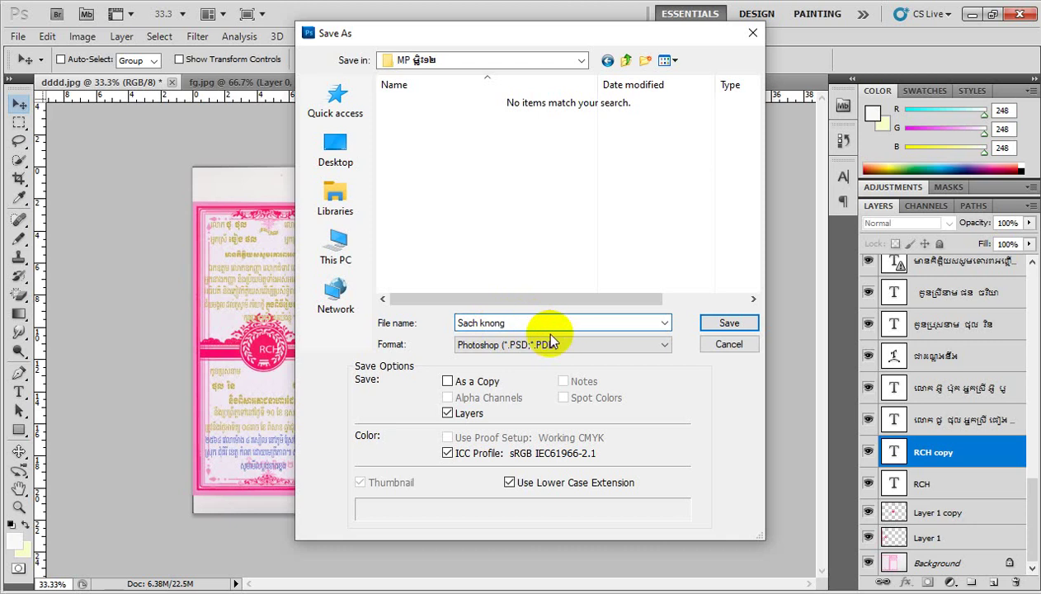
left_click(731, 324)
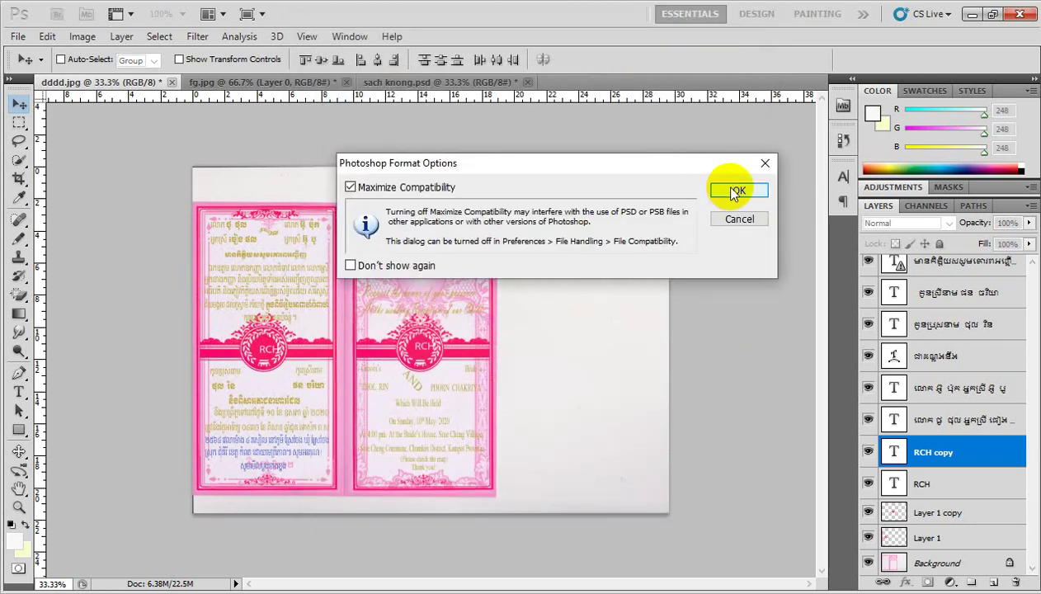
Accept Maximize Compatibility to finish saving Sach knong.psd.
left_click(735, 191)
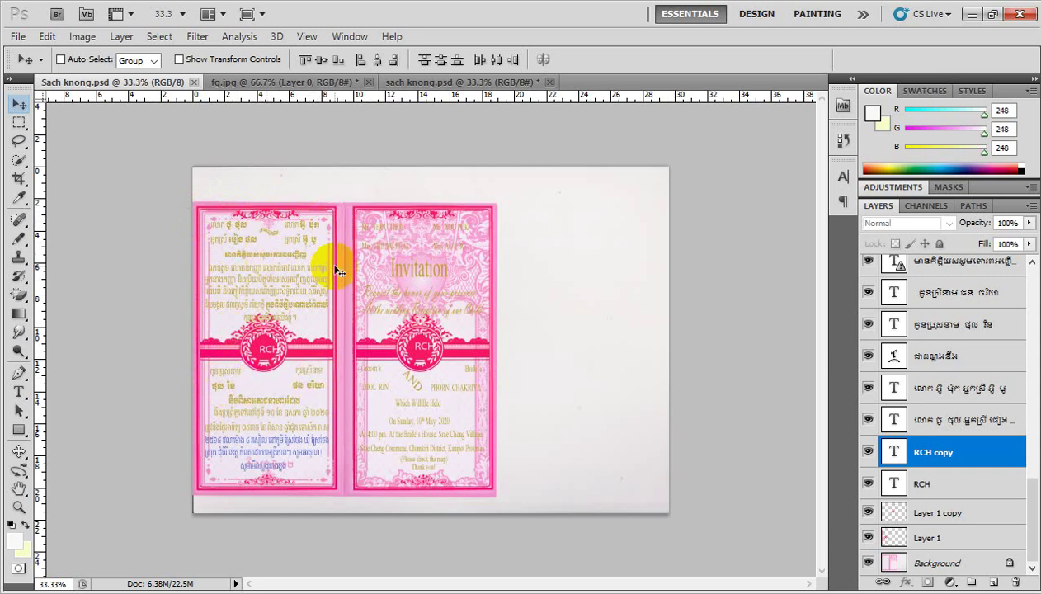
Zoom and pan to frame the left Khmer card, then pick the Horizontal Type tool.
left_click(286, 268)
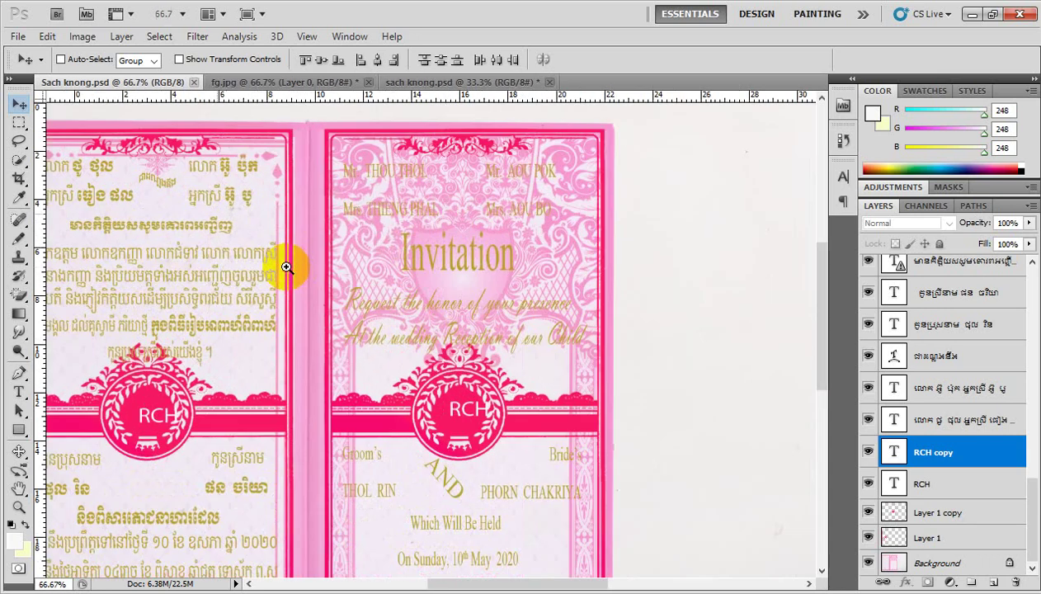
left_click(286, 265)
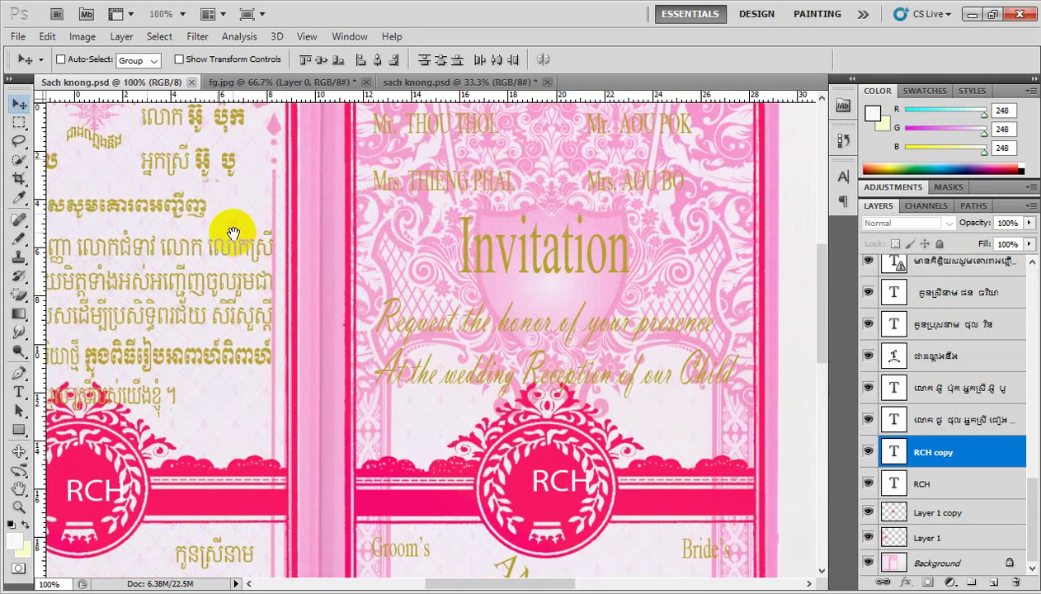
left_click_drag(198, 221, 448, 292)
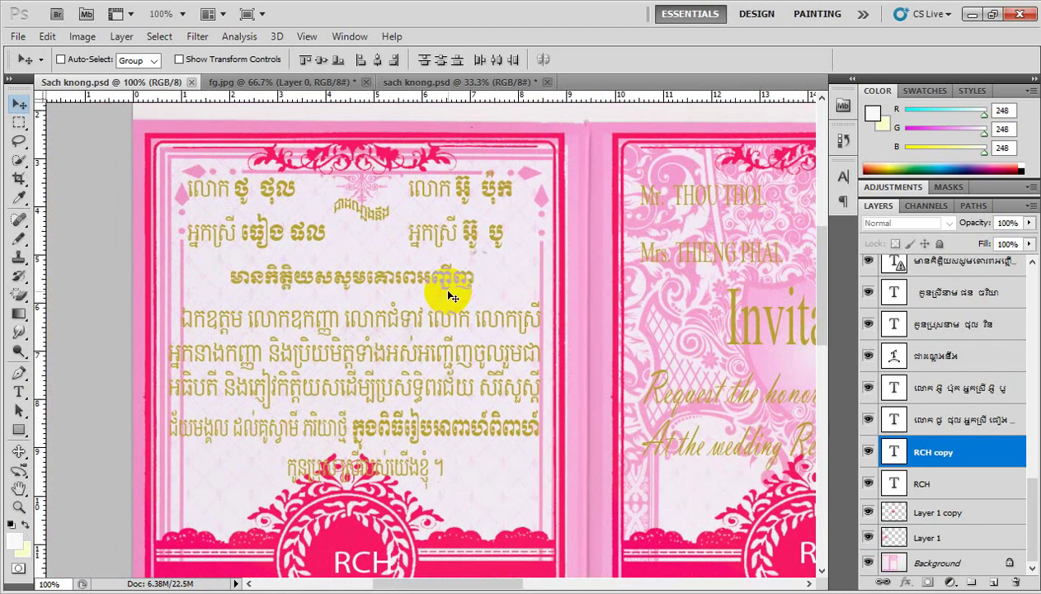
left_click(312, 305)
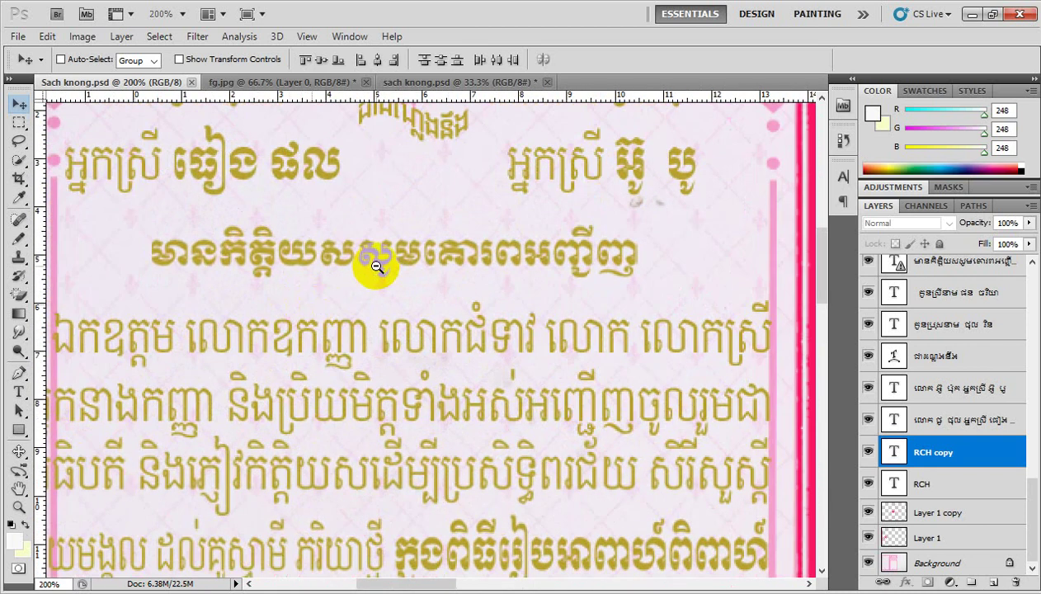
left_click(376, 266, "alt")
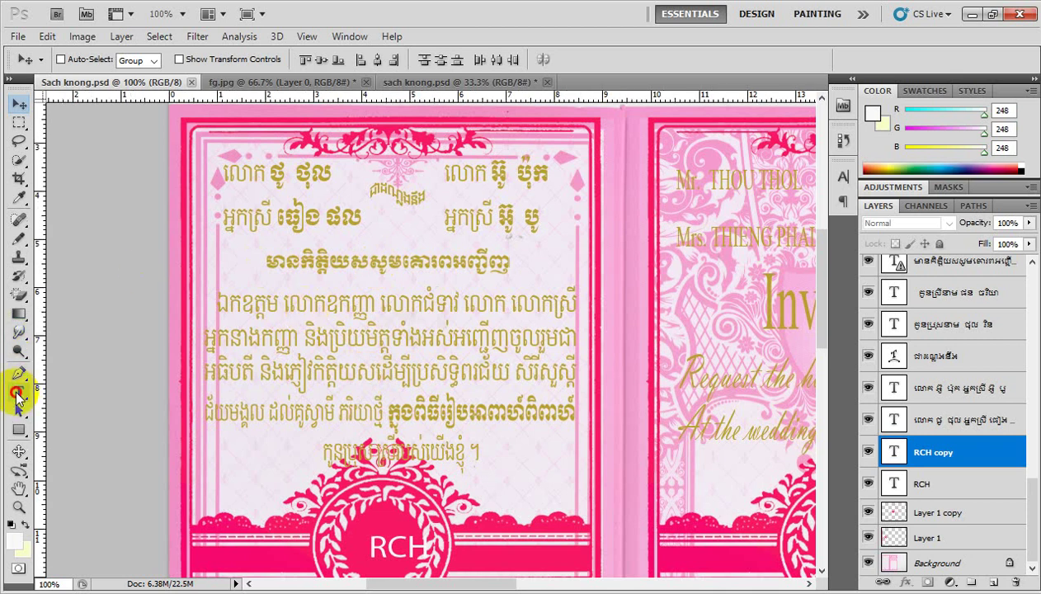
left_click(18, 393)
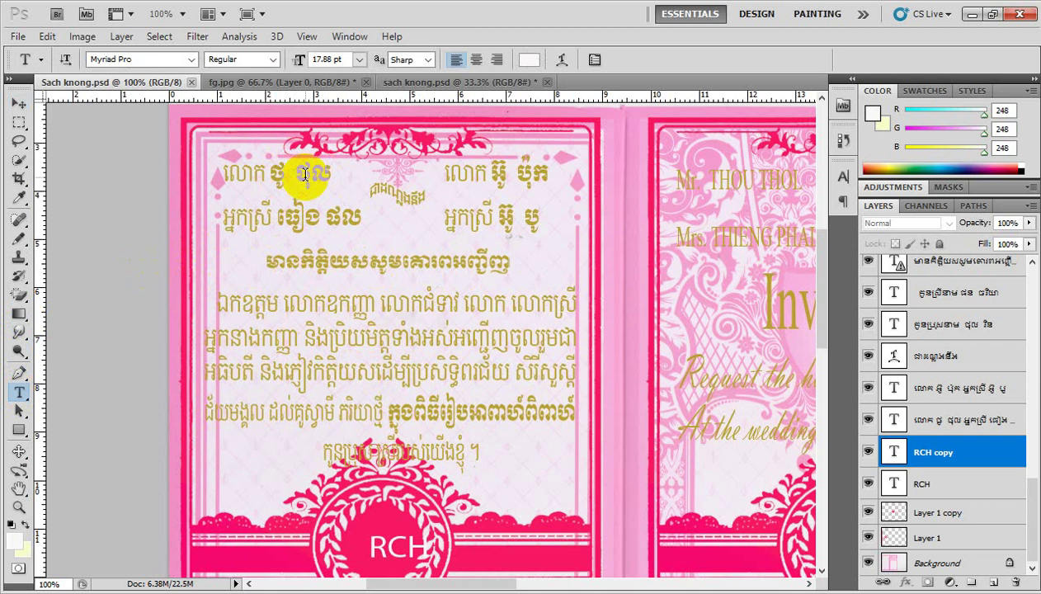
Retype part of the first Khmer name line, then undo and select all the names text.
left_click(305, 174)
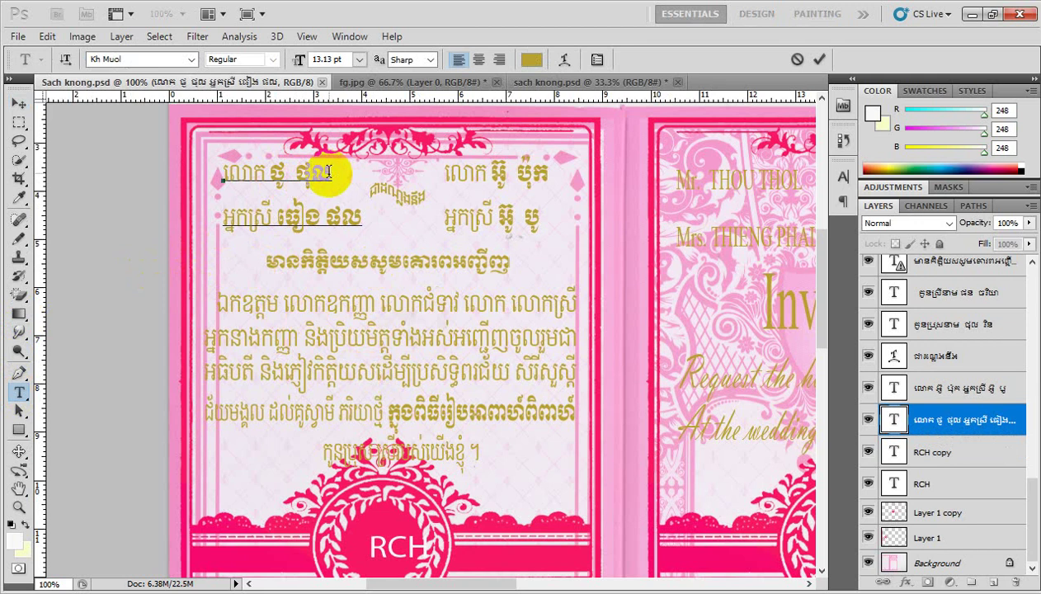
type("ថុ")
left_click_drag(336, 171, 296, 183)
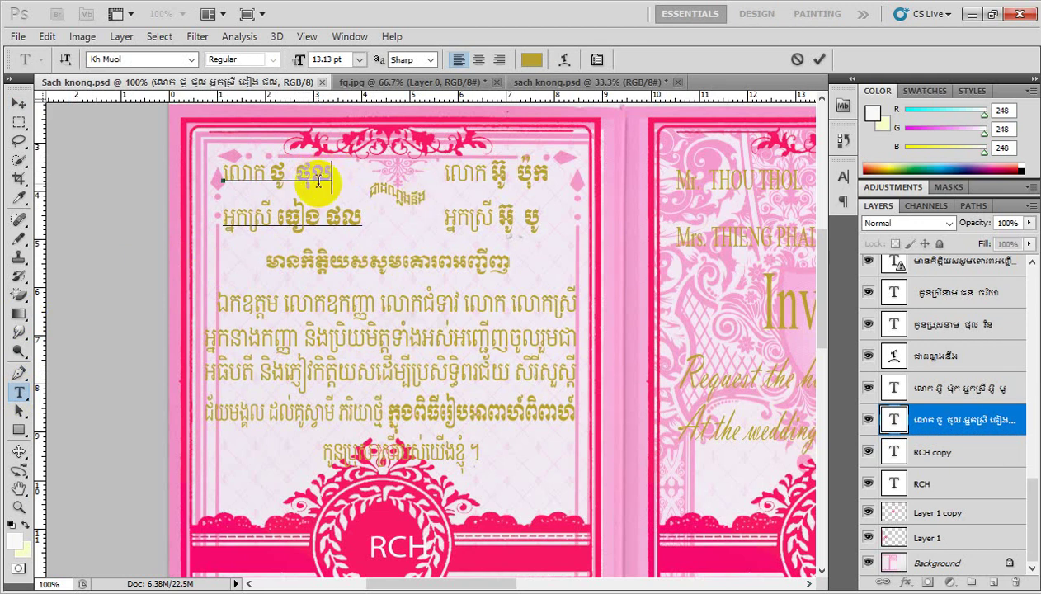
type("ផល")
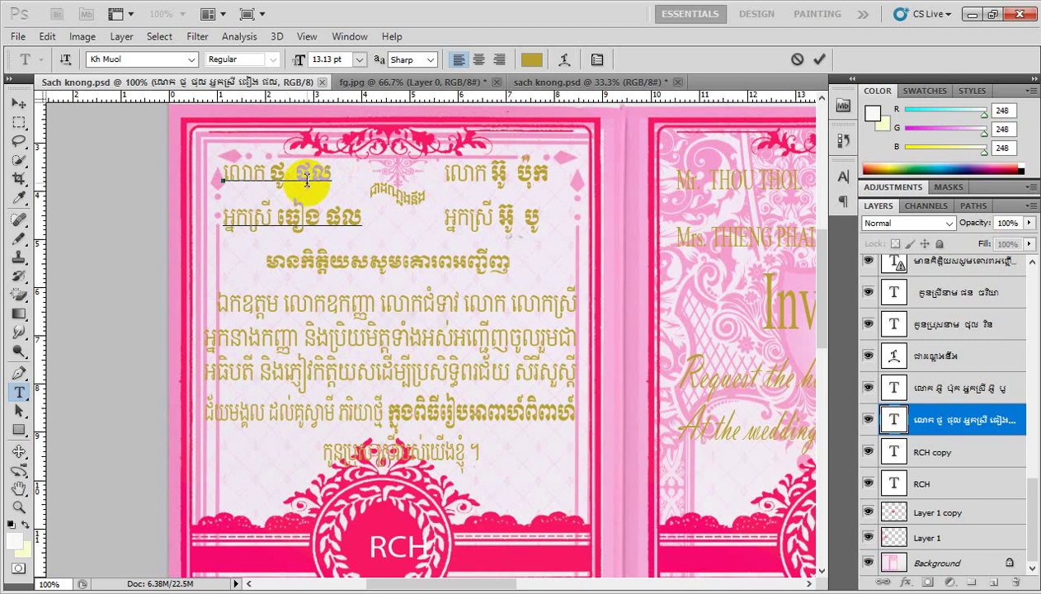
key("ctrl+z")
key("ctrl+a")
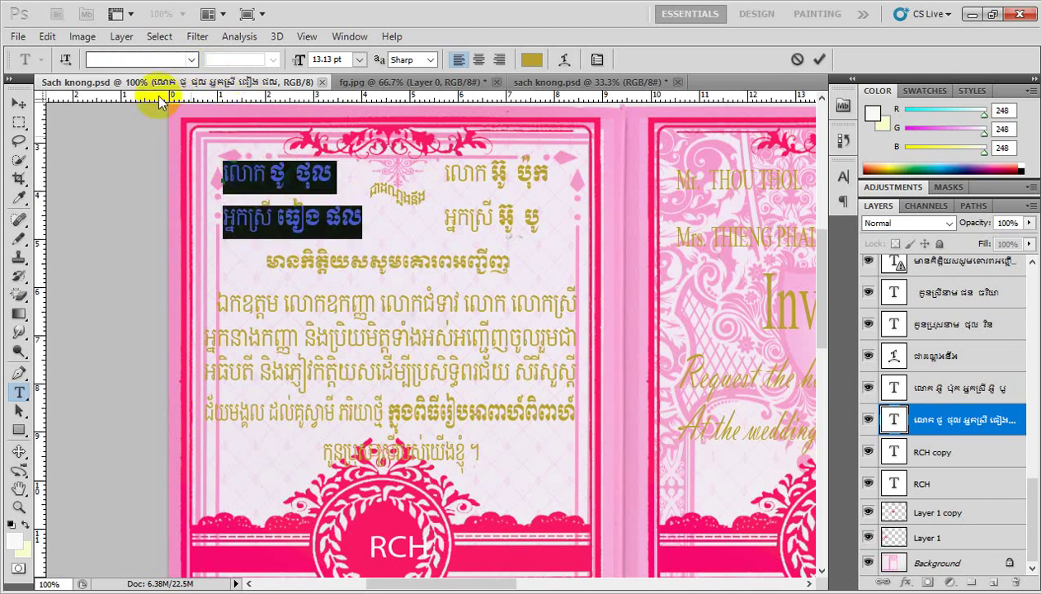
left_click(270, 179)
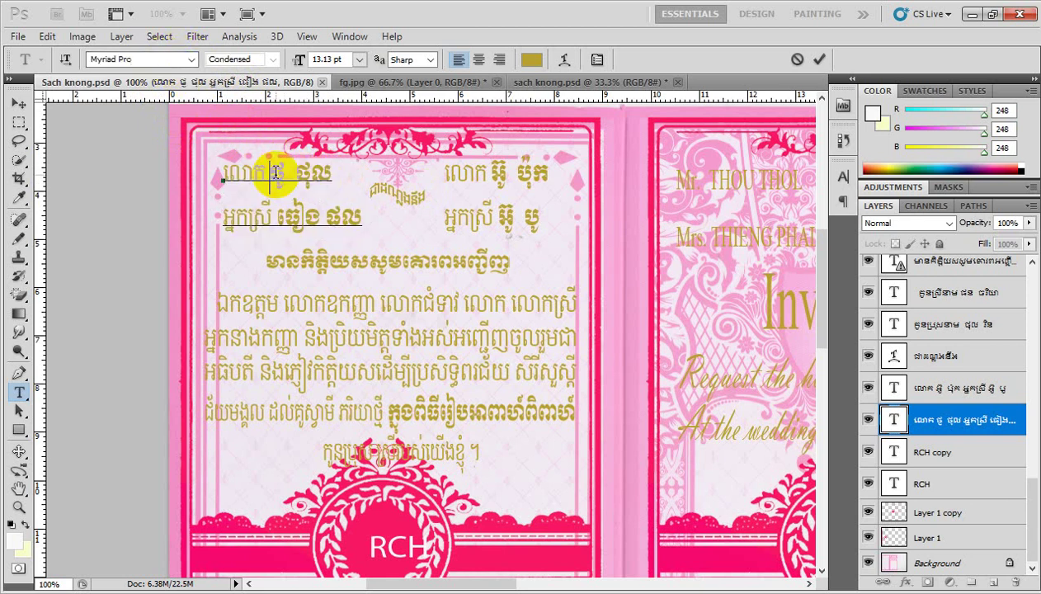
left_click(191, 61)
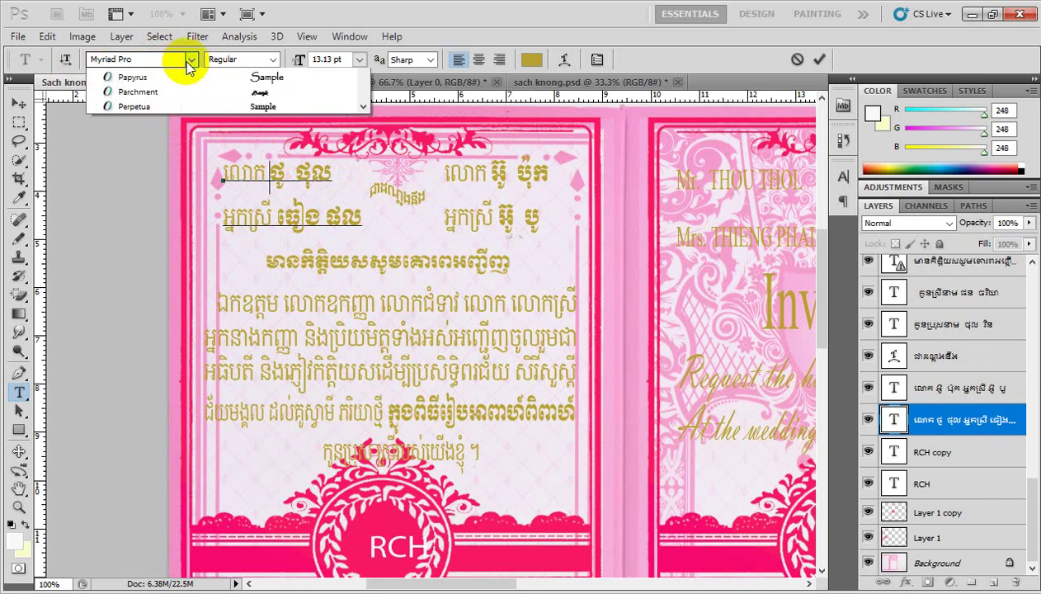
left_click_drag(361, 453, 355, 242)
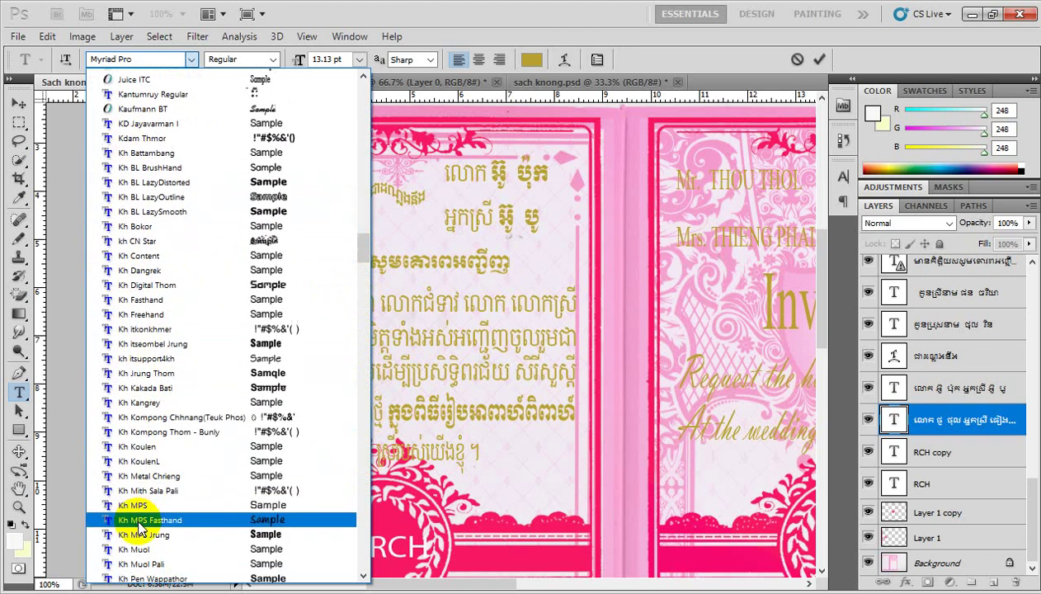
scroll(145, 512, "down", 3)
scroll(147, 532, "down", 1)
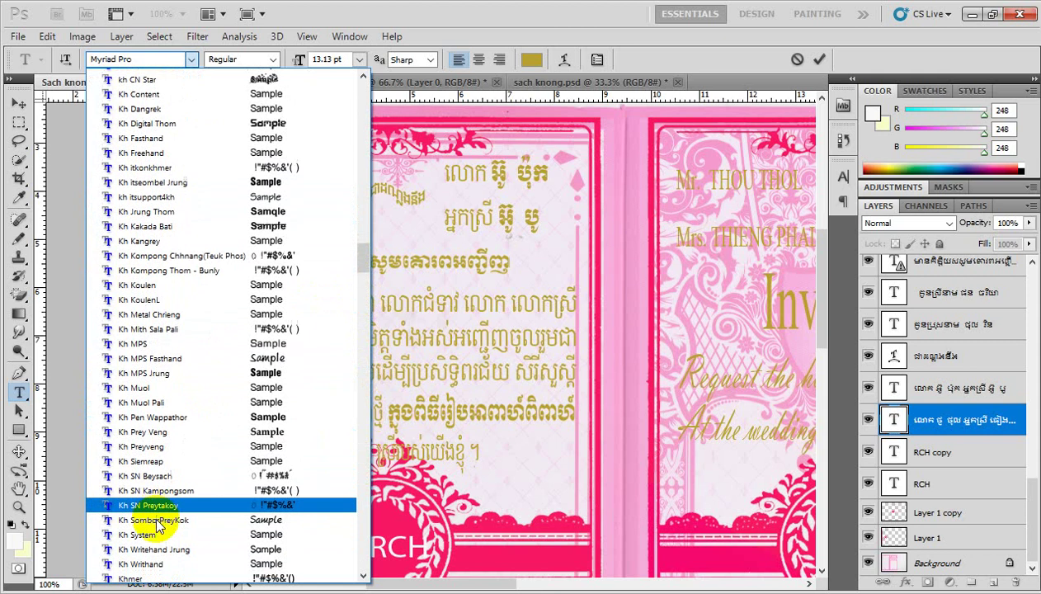
scroll(147, 495, "down", 2)
scroll(147, 454, "down", 1)
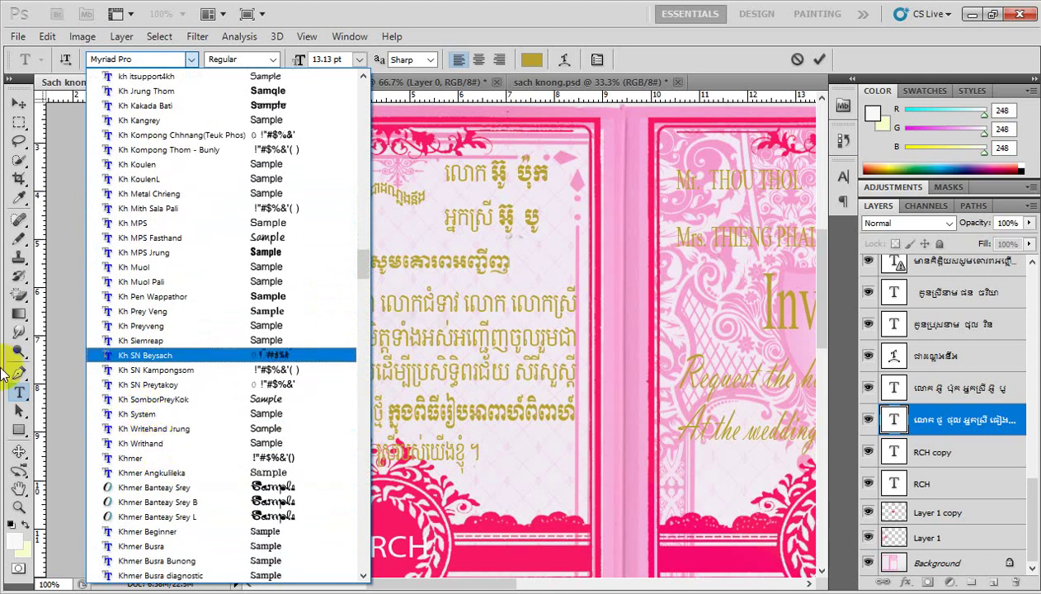
left_click(579, 200)
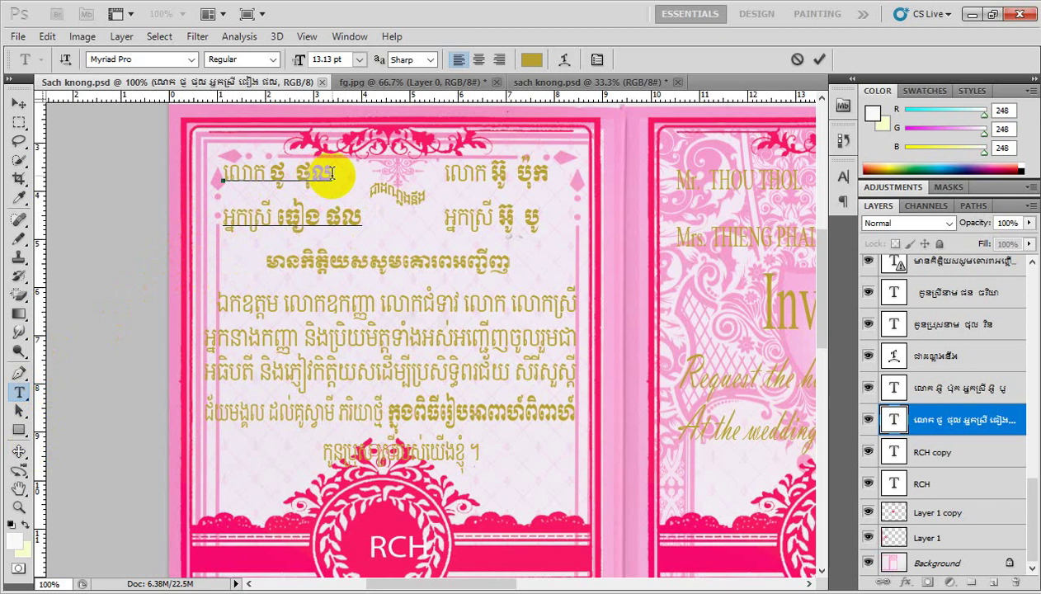
Delete the groom's old name after លោក and type the new groom's name in Kh Muol.
left_click(332, 174)
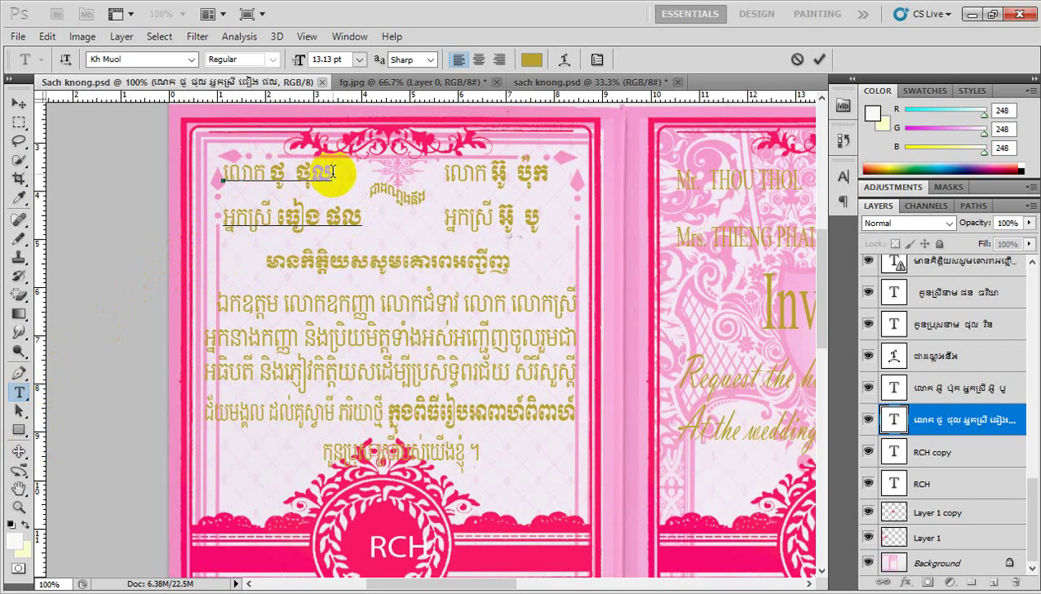
left_click(282, 175)
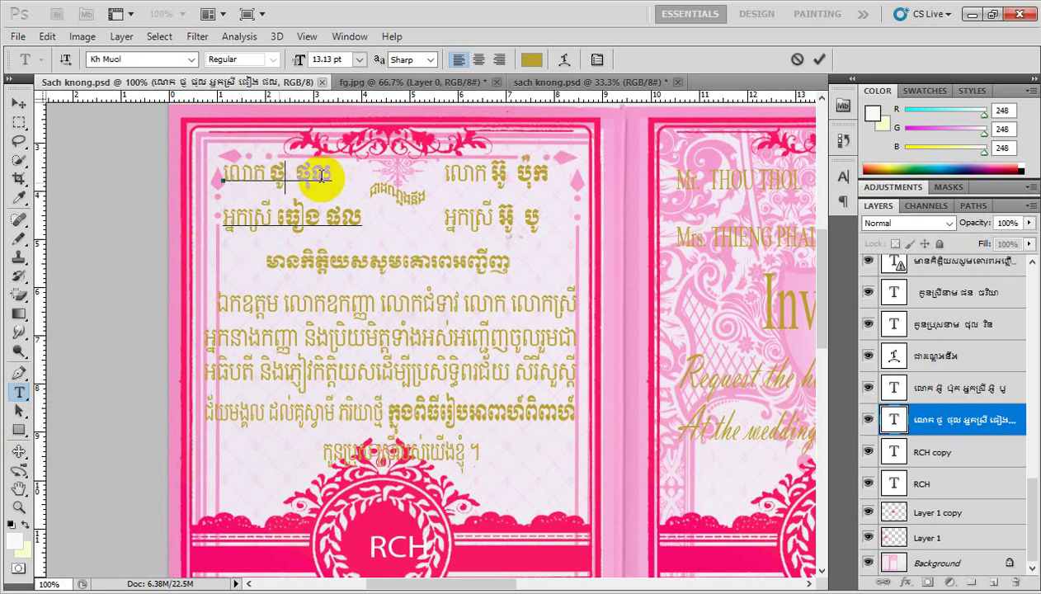
type("ុ")
key("BackSpace")
key("BackSpace")
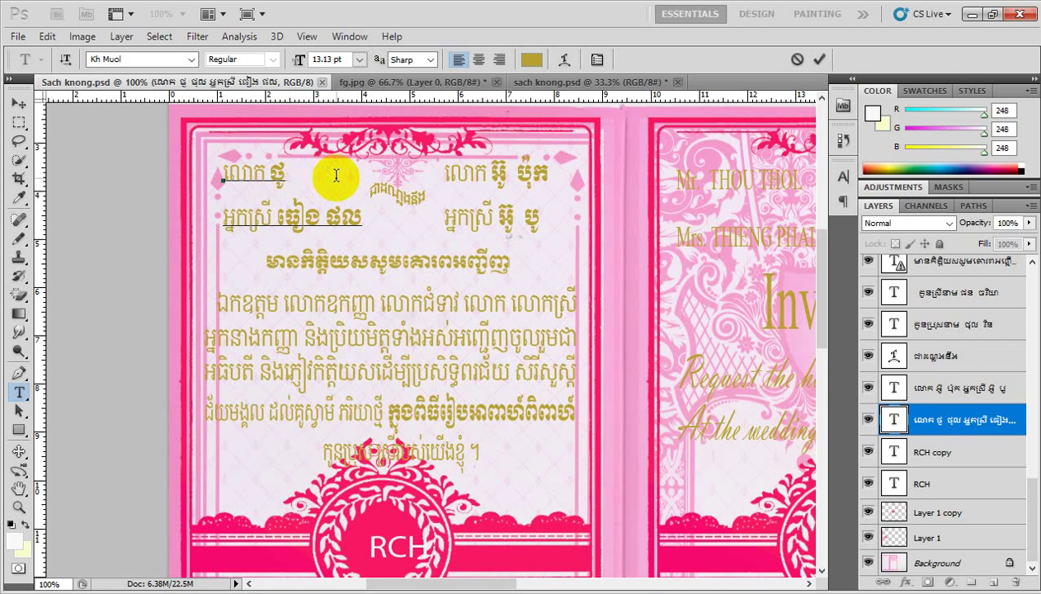
key("BackSpace")
key("BackSpace")
key("BackSpace")
type("ញ")
type("ី")
type("ក")
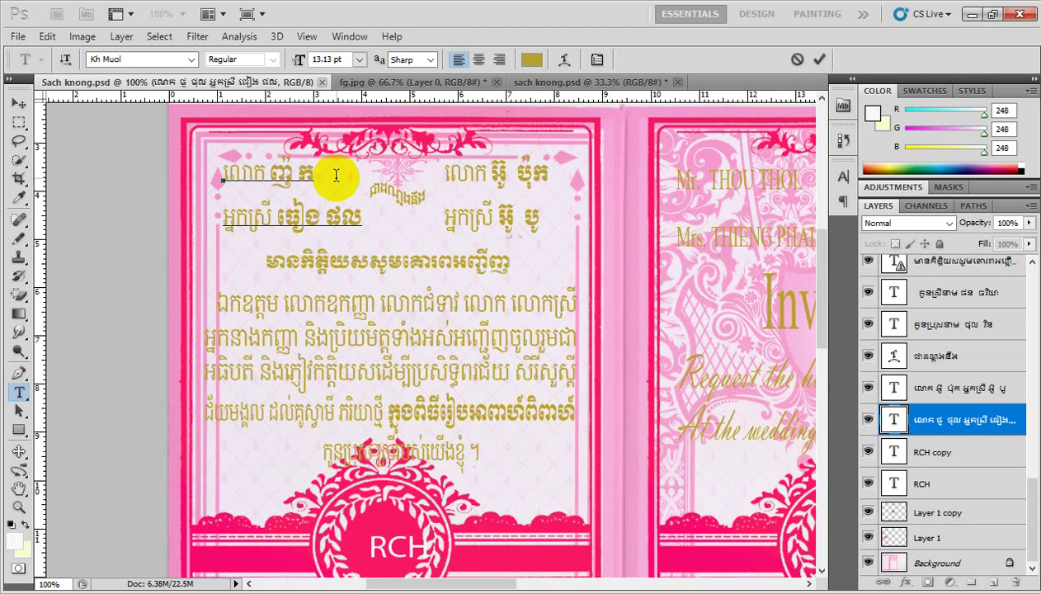
type("្")
type("ញើ")
type("ង")
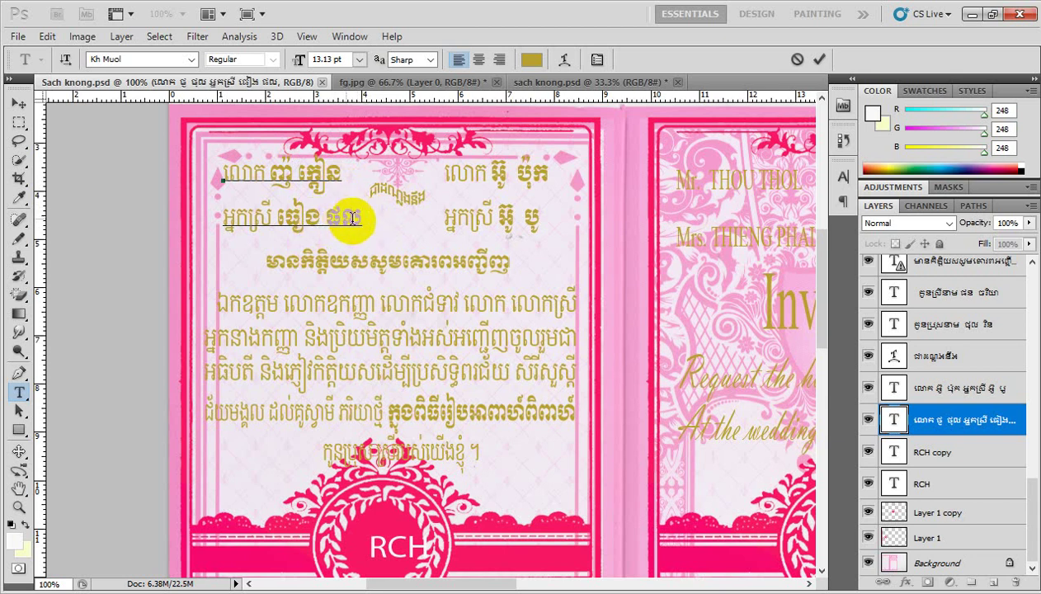
Replace the bride's name after អ្នកស្រី with the new name, correcting its final letter.
left_click(360, 217)
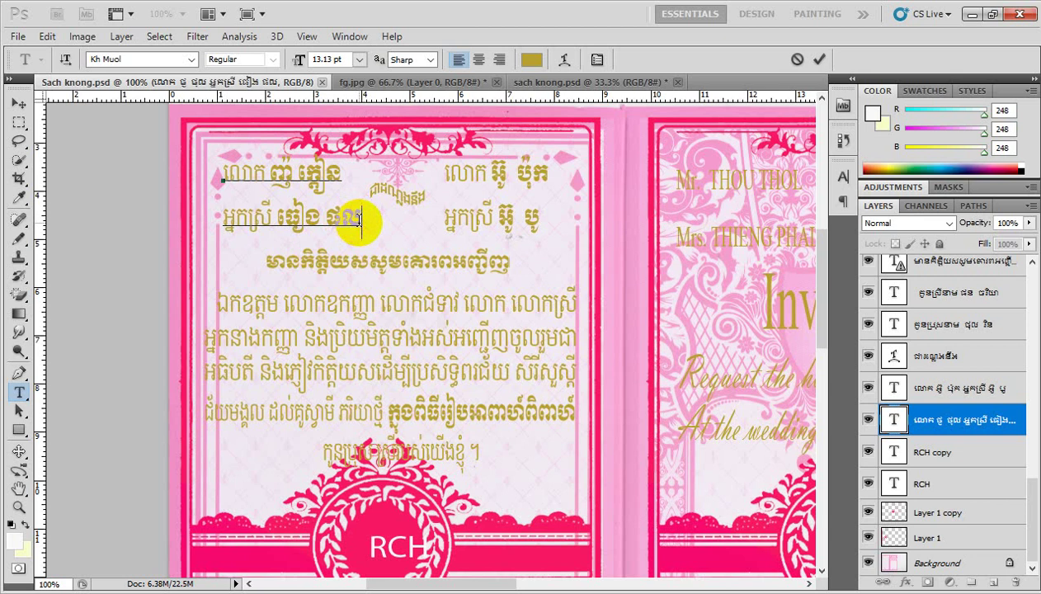
key("BackSpace")
key("BackSpace")
key("BackSpace")
key("BackSpace")
key("BackSpace")
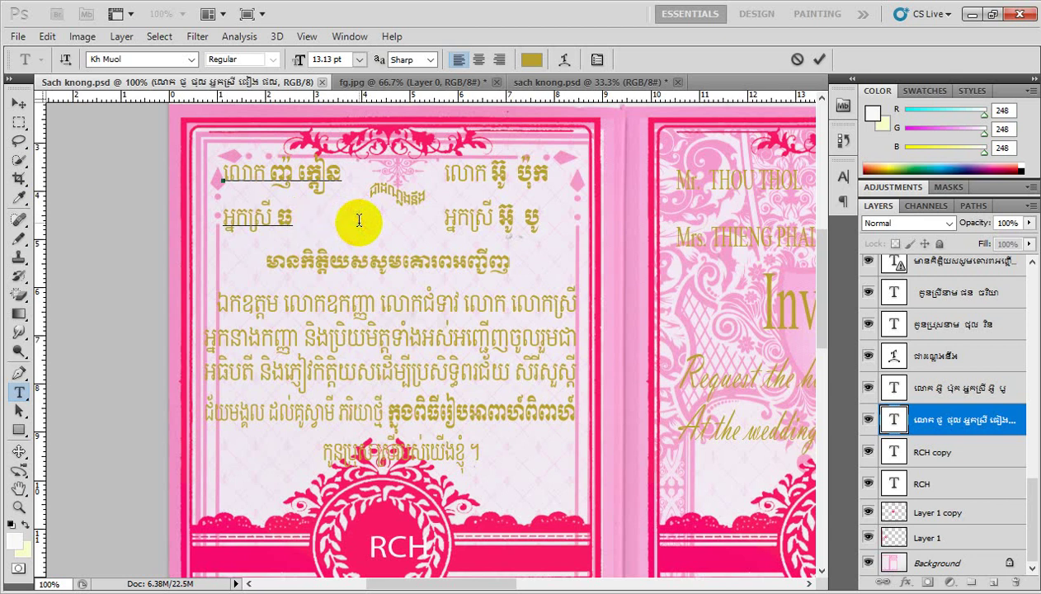
key("BackSpace")
type("ញ")
type("៉ ")
type("ក")
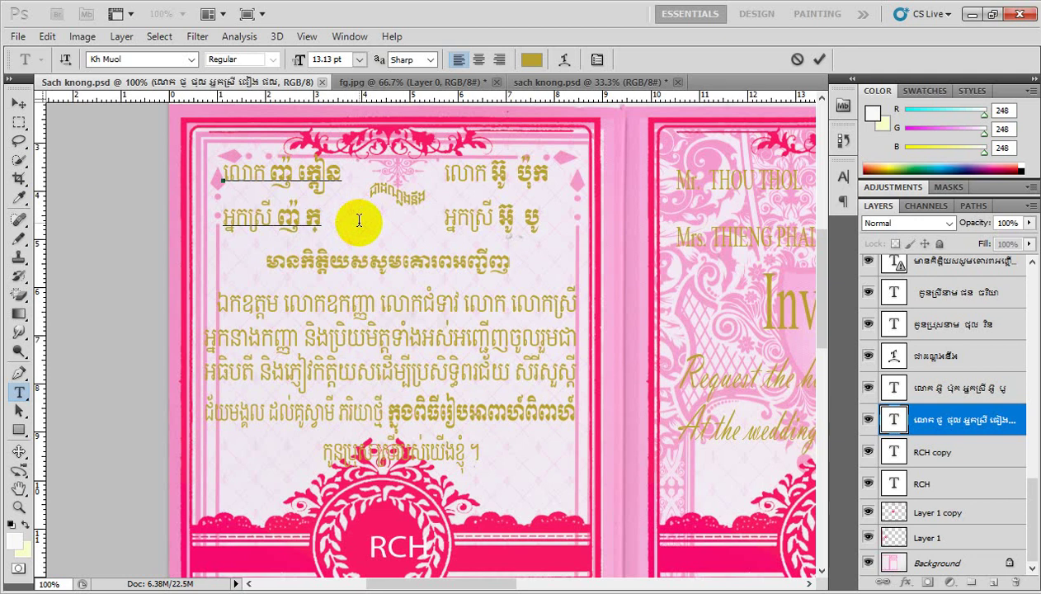
type("្លាប")
key("BackSpace")
type("ំ")
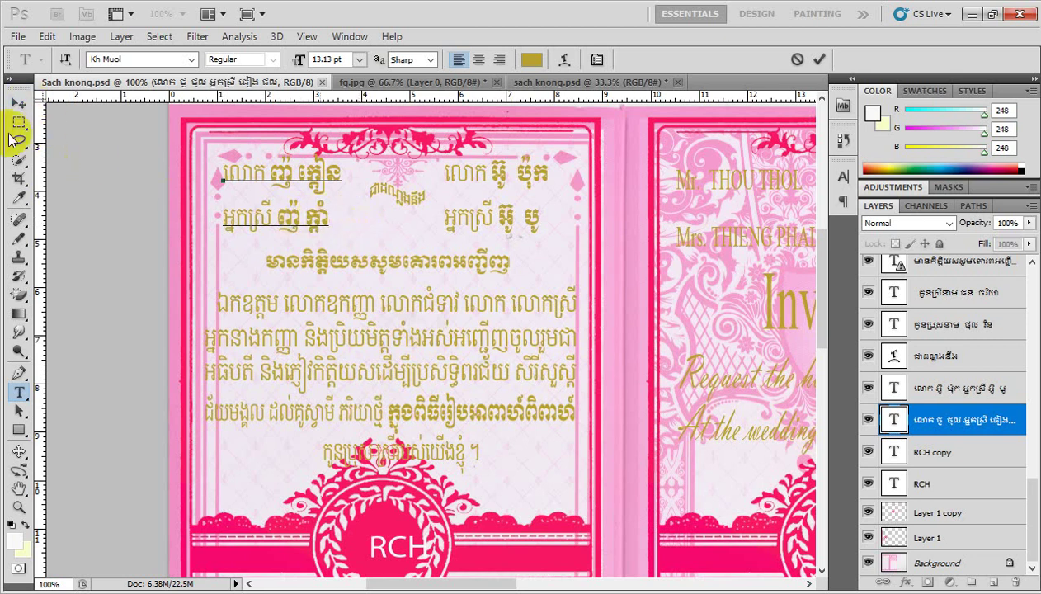
Commit the name edits with the Move tool and save the PSD with Ctrl+S.
left_click(18, 110)
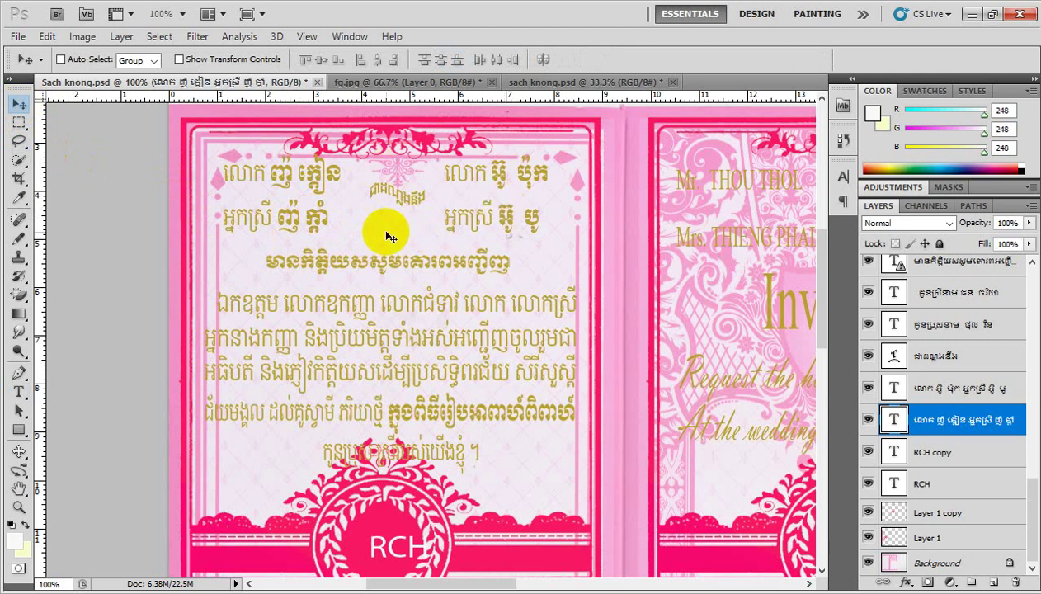
key("ctrl+s")
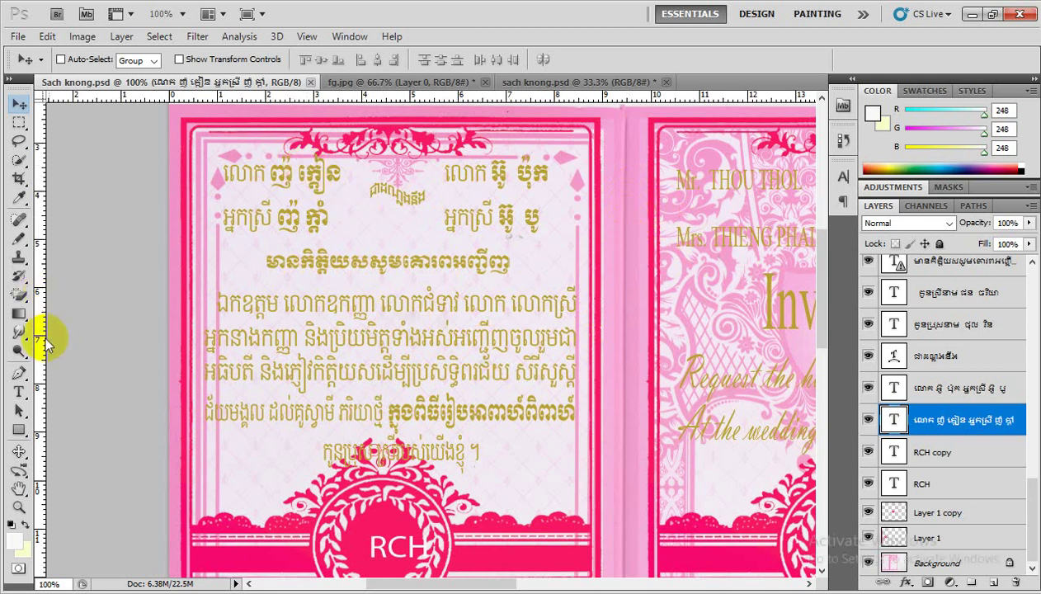
Recolour all text in both Khmer name lines to hot pink ee1e90 and commit it.
left_click(20, 391)
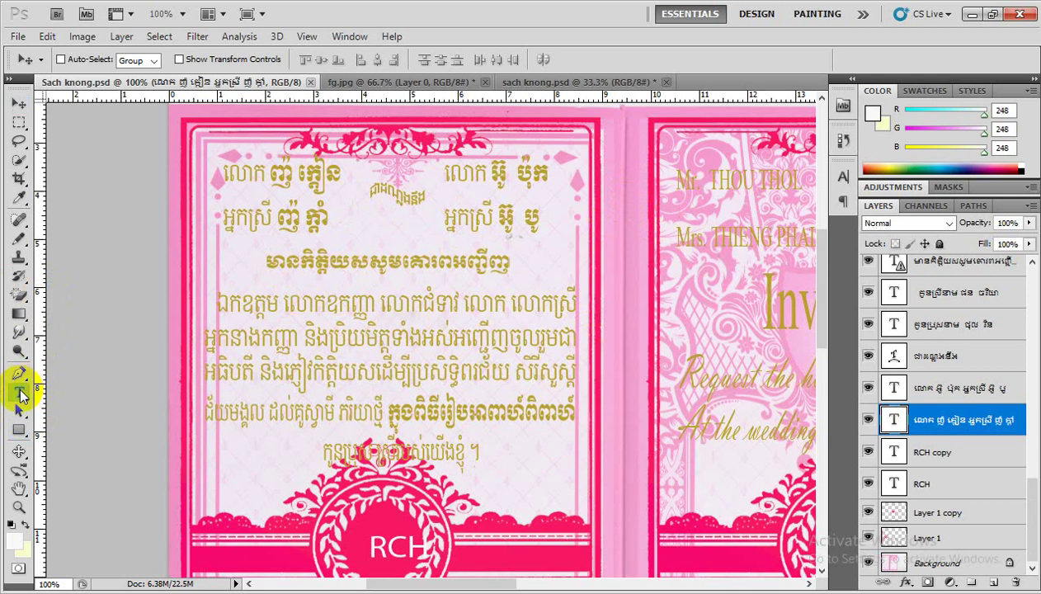
left_click(295, 175)
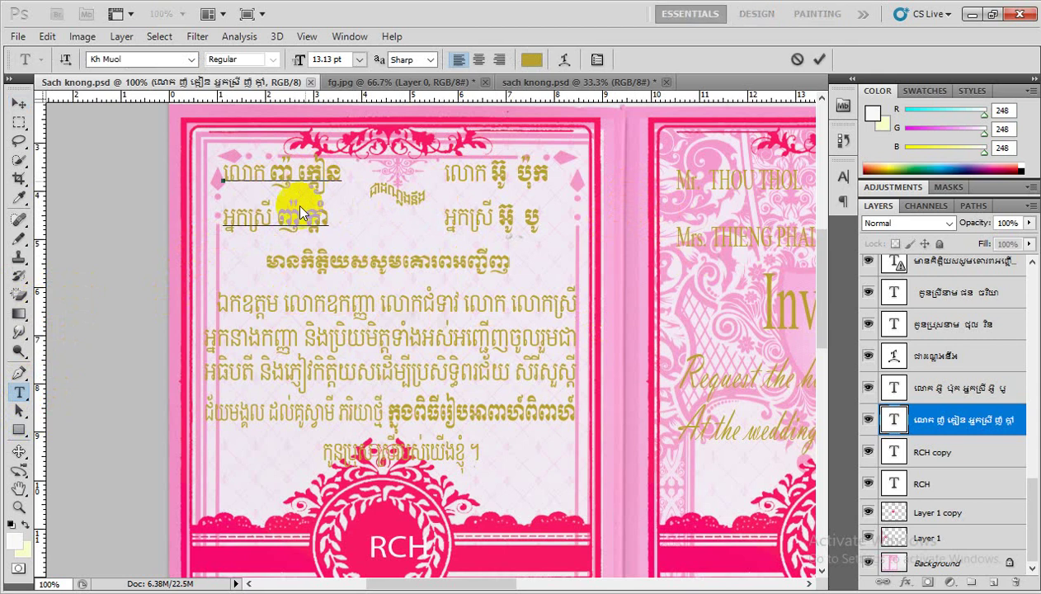
key("ctrl+a")
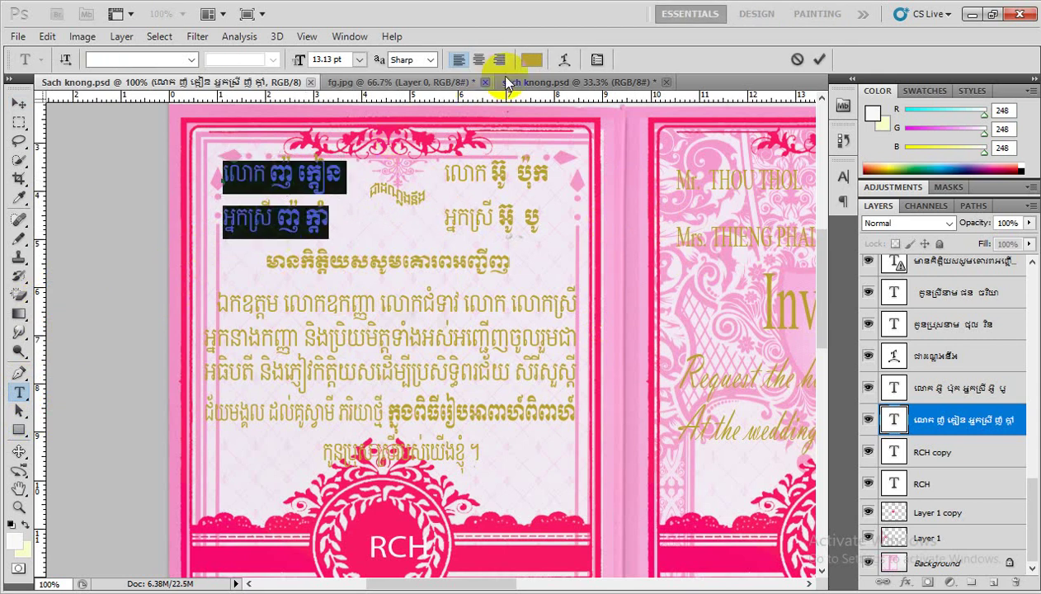
left_click(533, 61)
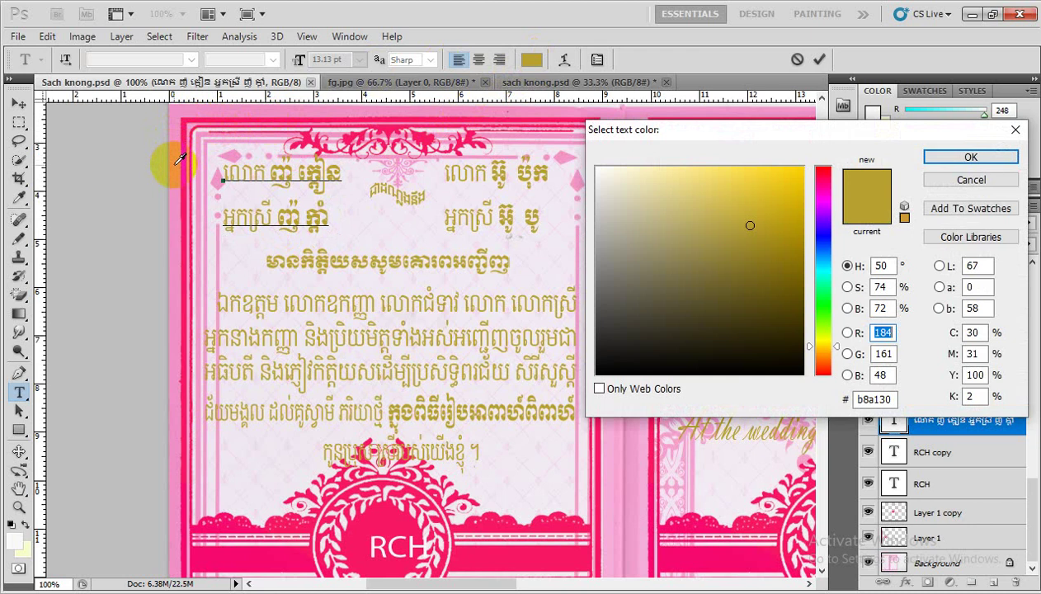
left_click(175, 166)
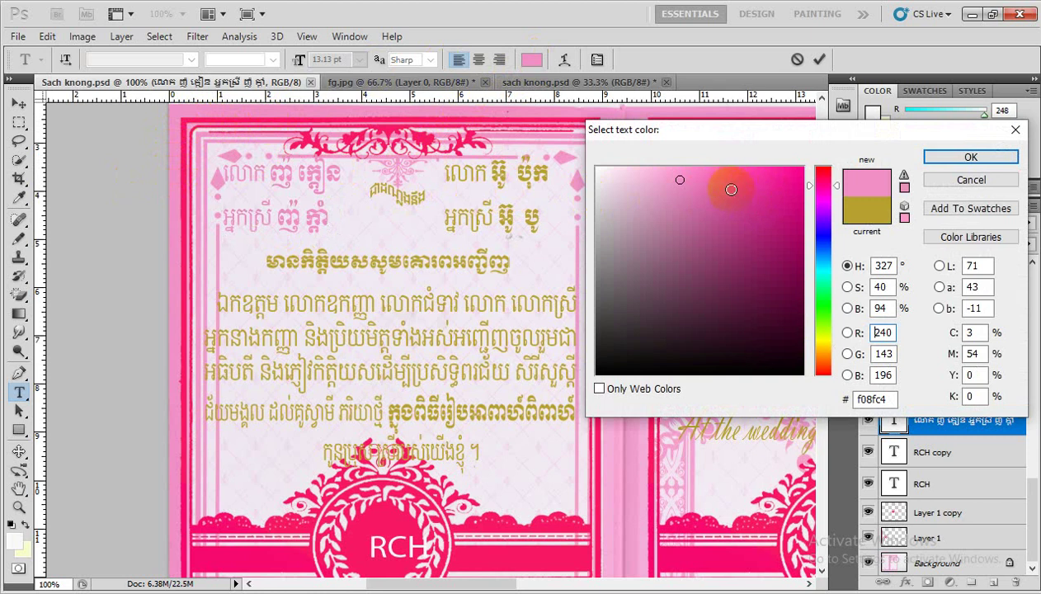
left_click(731, 180)
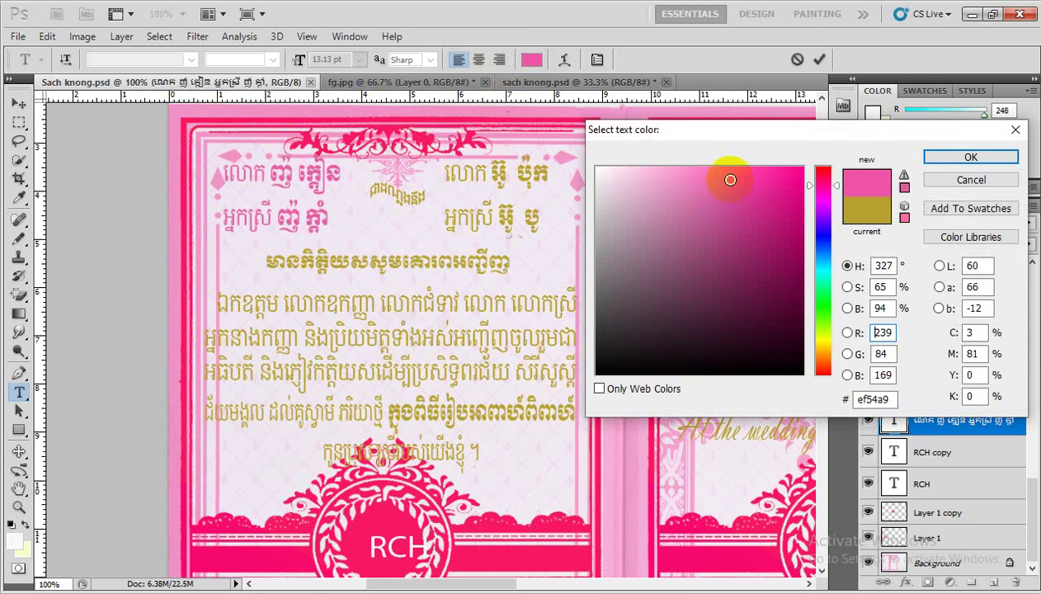
left_click_drag(730, 180, 778, 180)
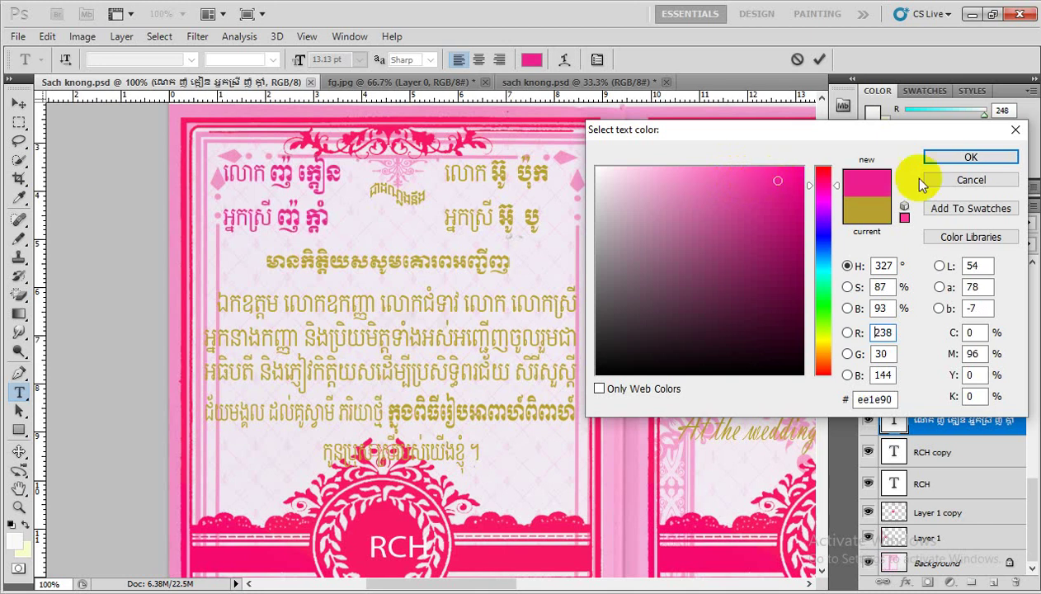
left_click(941, 157)
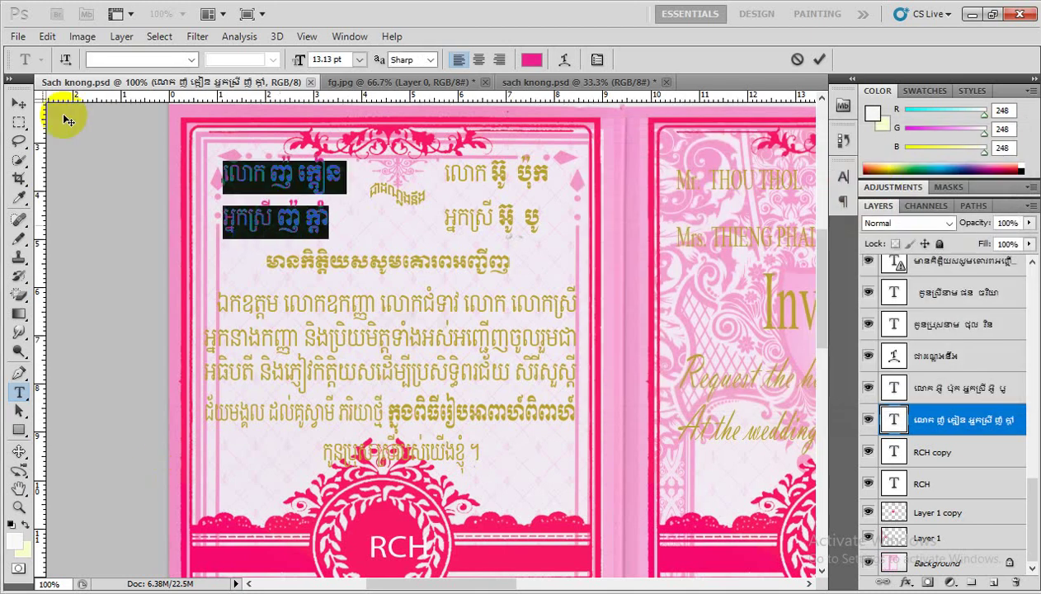
left_click(18, 103)
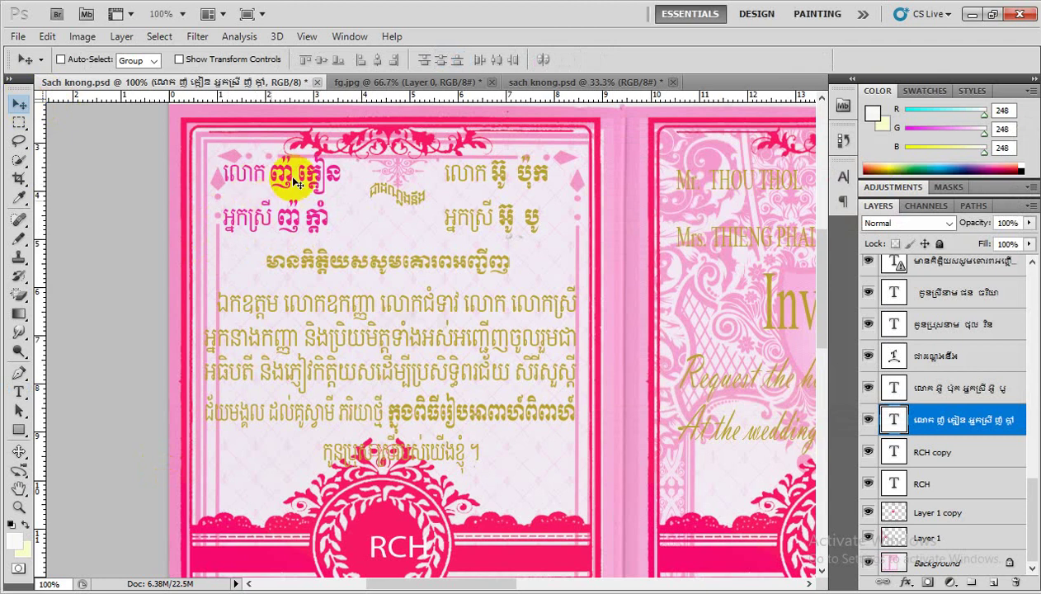